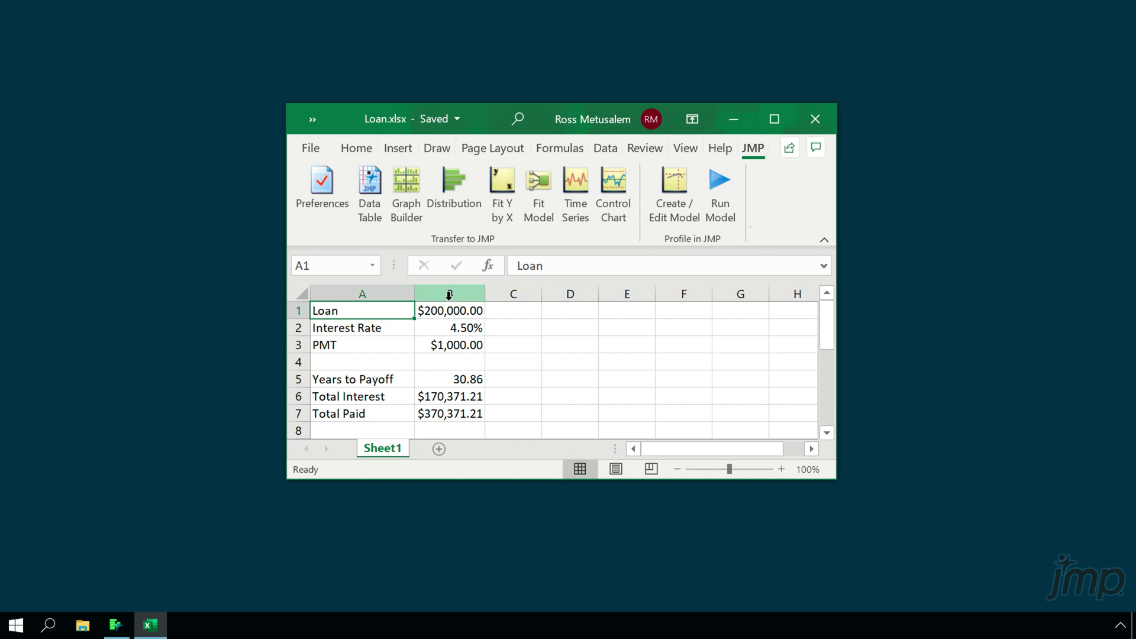
# - Review the sheet's input and output labels and the Years to Payoff formula in B5, leaving it unchanged
pyautogui.moveTo(403, 307); pyautogui.dragTo(400, 348)
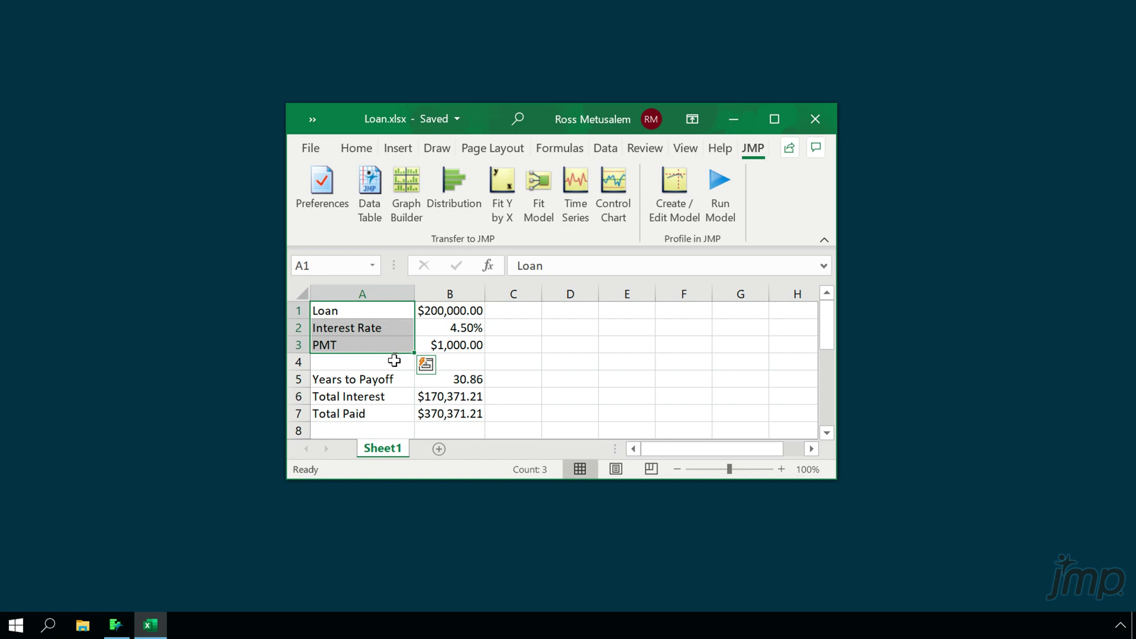
pyautogui.moveTo(397, 377); pyautogui.dragTo(393, 418)
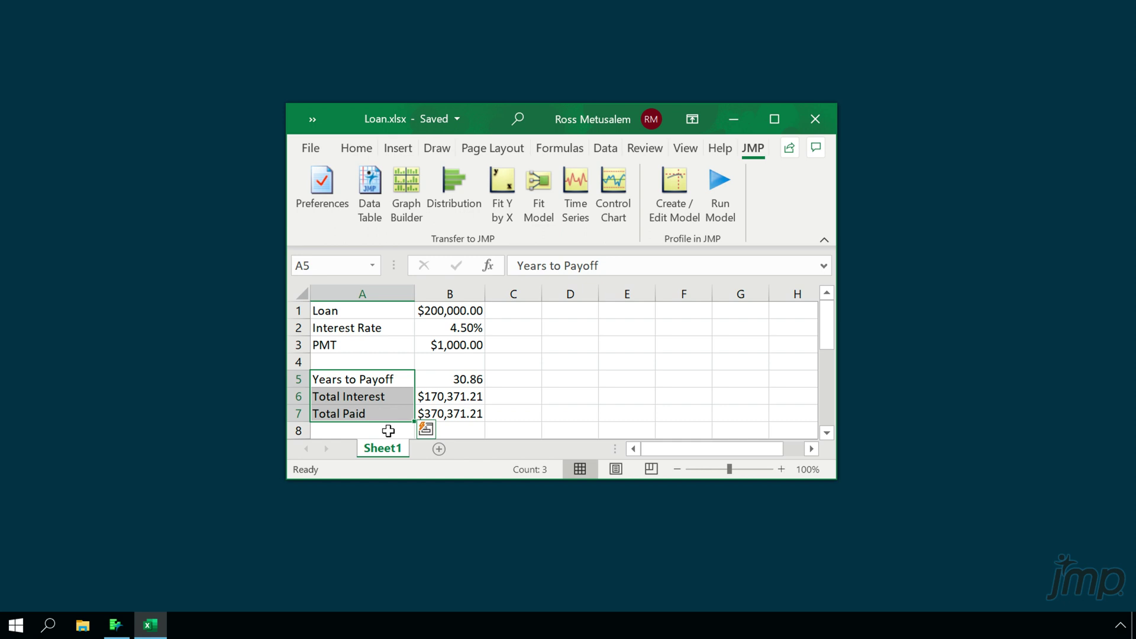
pyautogui.doubleClick(422, 379)
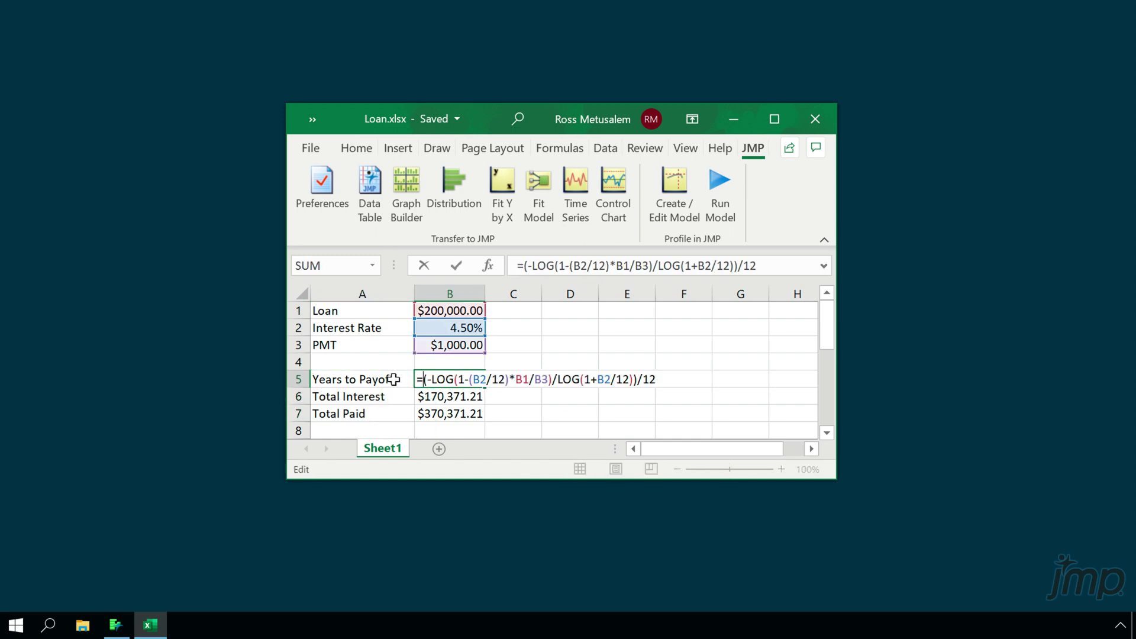
pyautogui.press('Return')
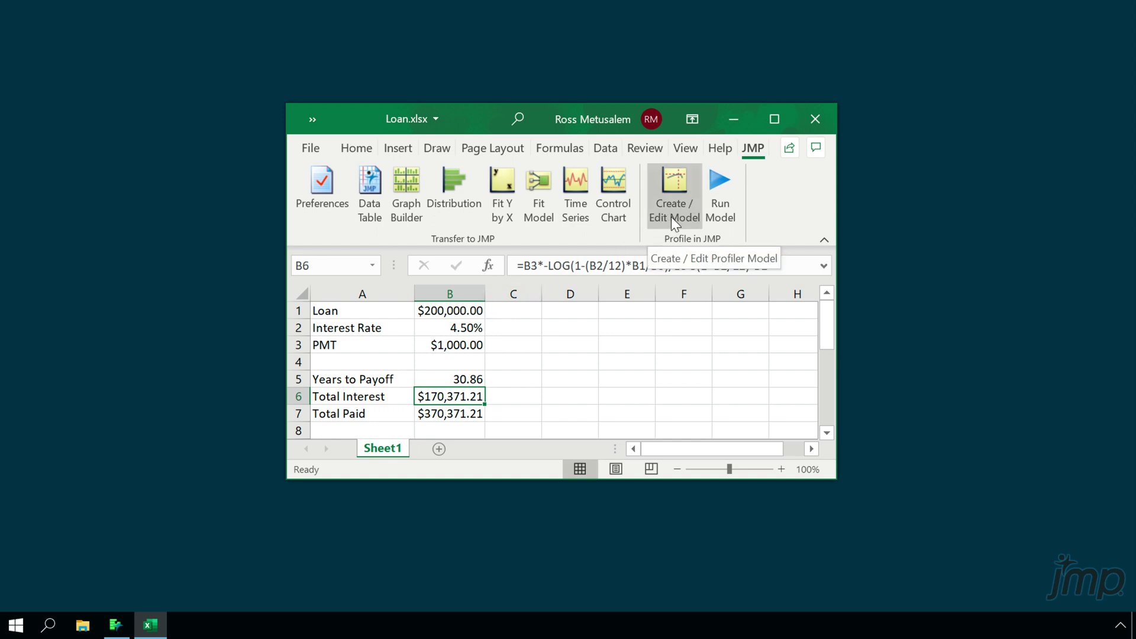
# - In the Create/Edit Model editor, add a blank profiler model and rename it 'Loan'
pyautogui.moveTo(594, 120); pyautogui.dragTo(616, 240)
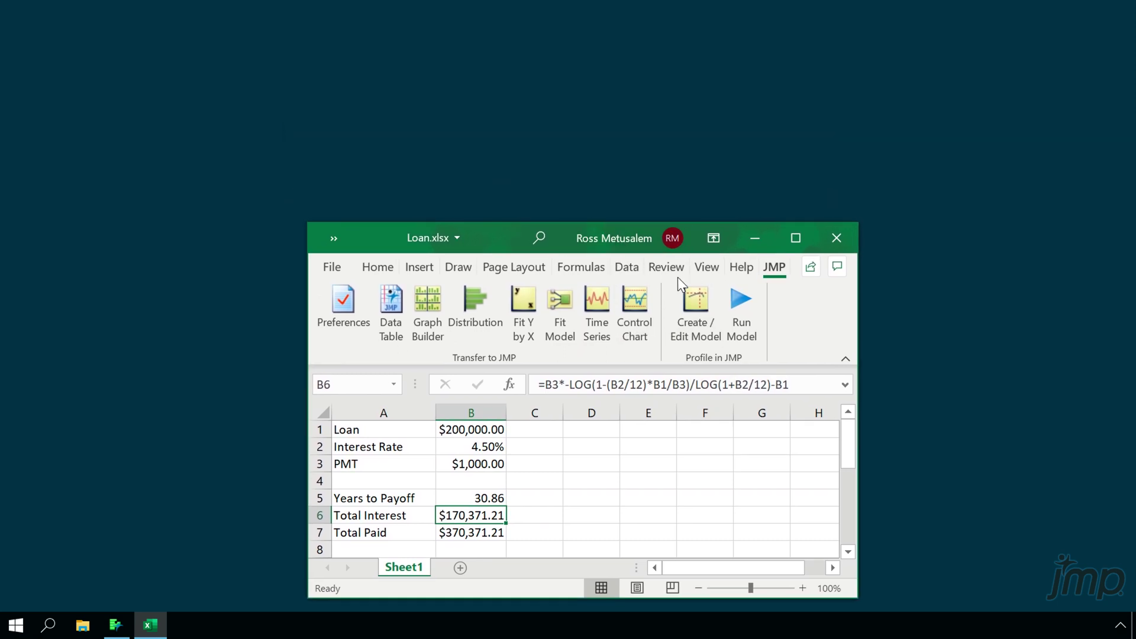
pyautogui.click(699, 309)
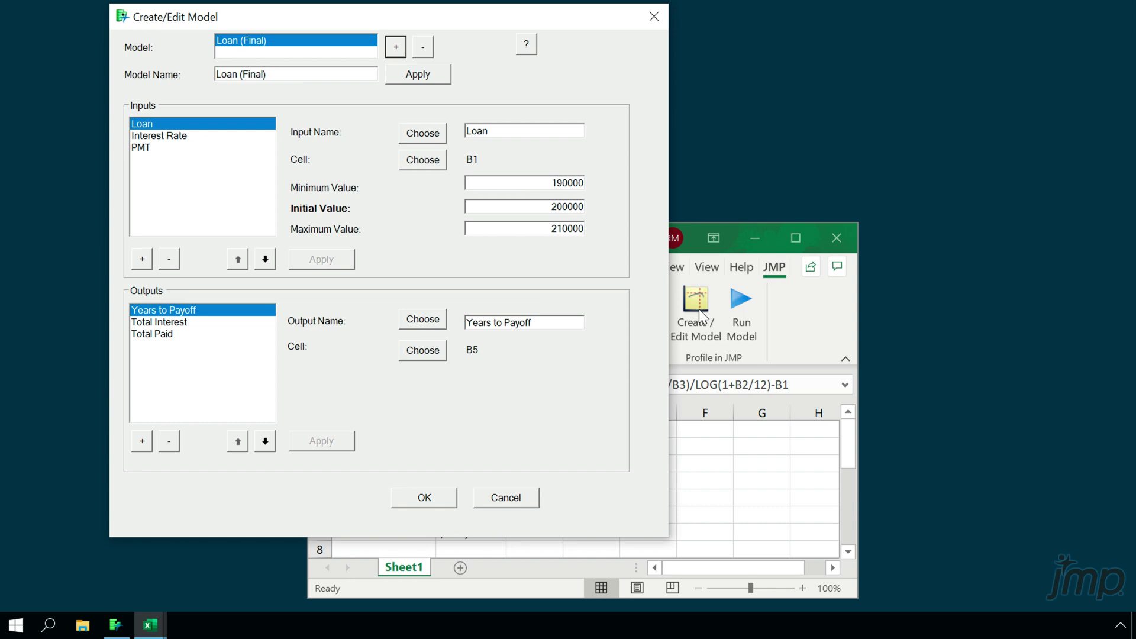
pyautogui.click(395, 47)
pyautogui.moveTo(330, 70); pyautogui.dragTo(199, 70)
pyautogui.write('Loan')
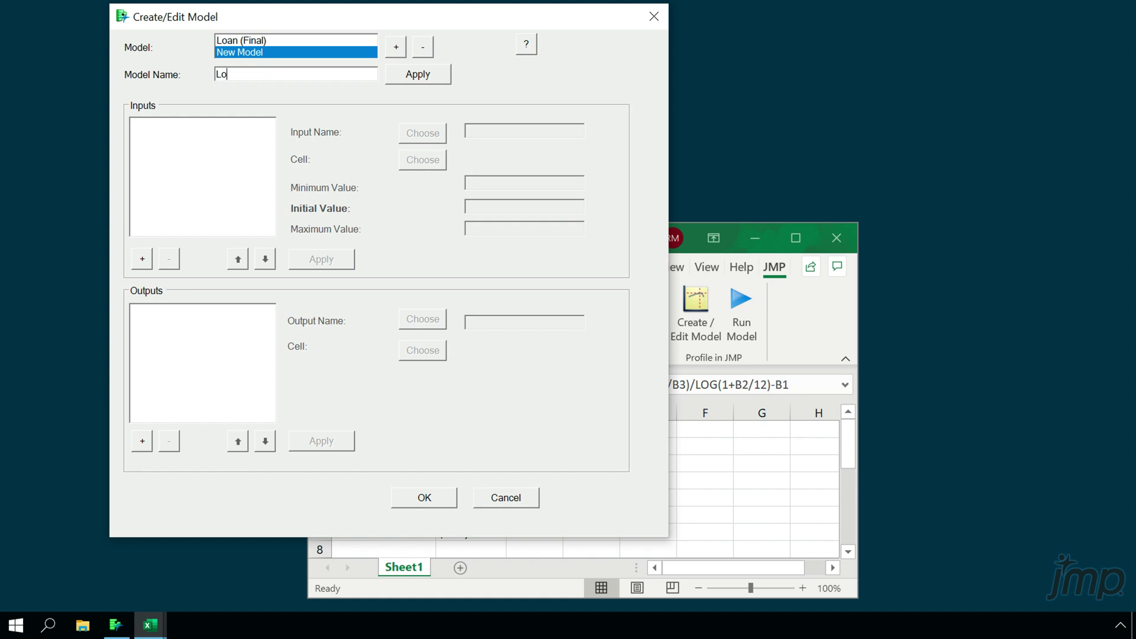
pyautogui.click(400, 80)
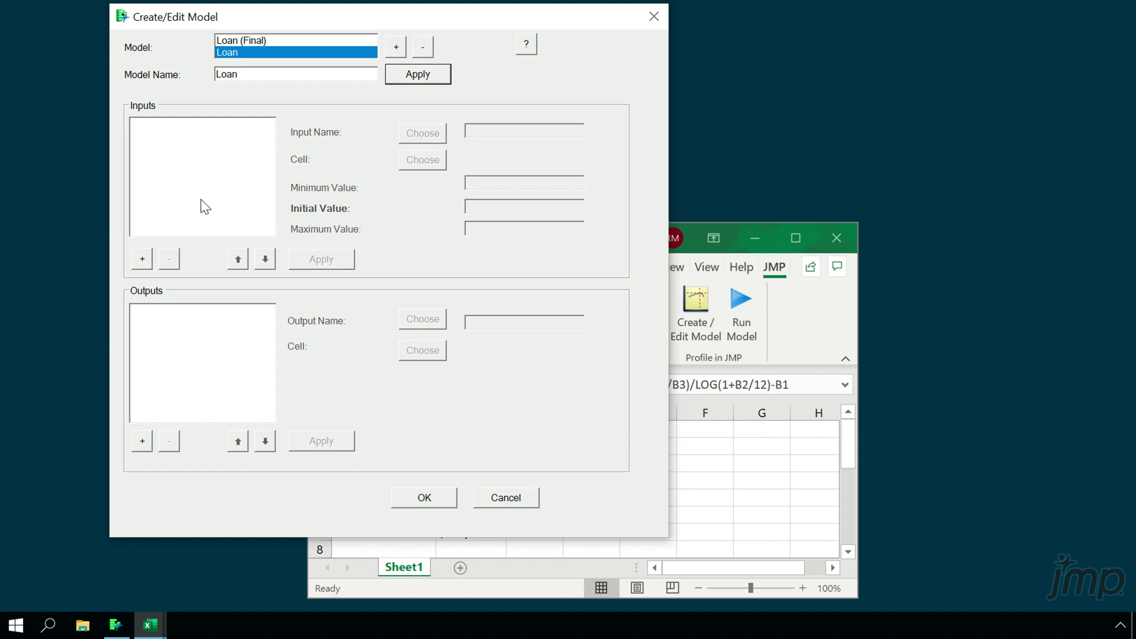
pyautogui.click(142, 261)
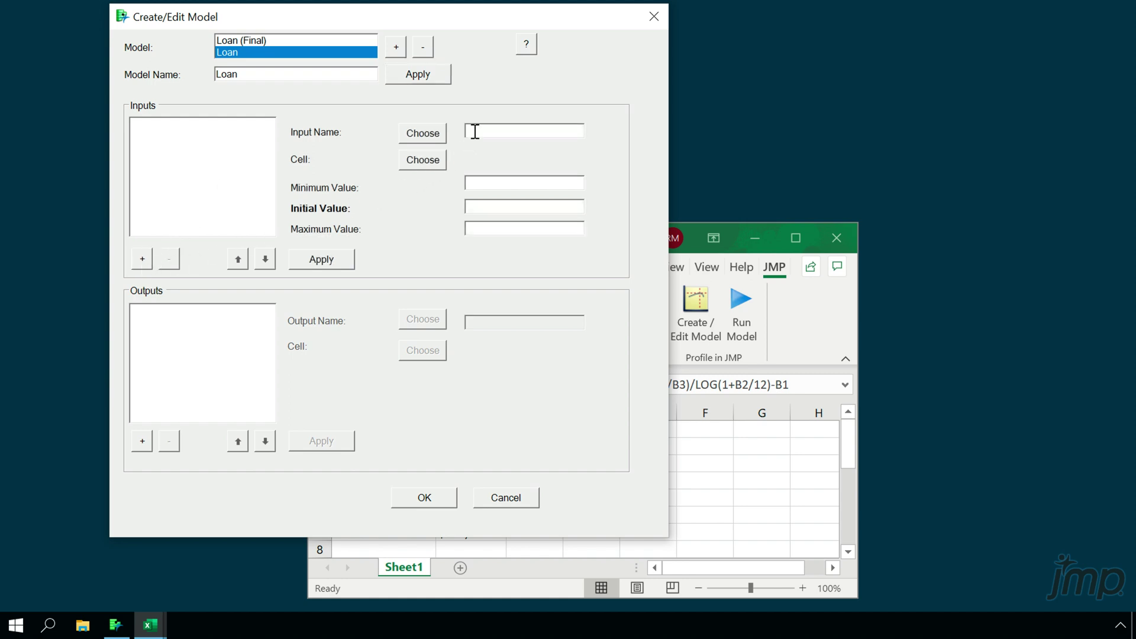
# - Define a Loan input named from cell A1 and linked to cell B1
pyautogui.write('Loan')
pyautogui.press('BackSpace')
pyautogui.press('BackSpace')
pyautogui.press('BackSpace')
pyautogui.press('BackSpace')
pyautogui.click(442, 136)
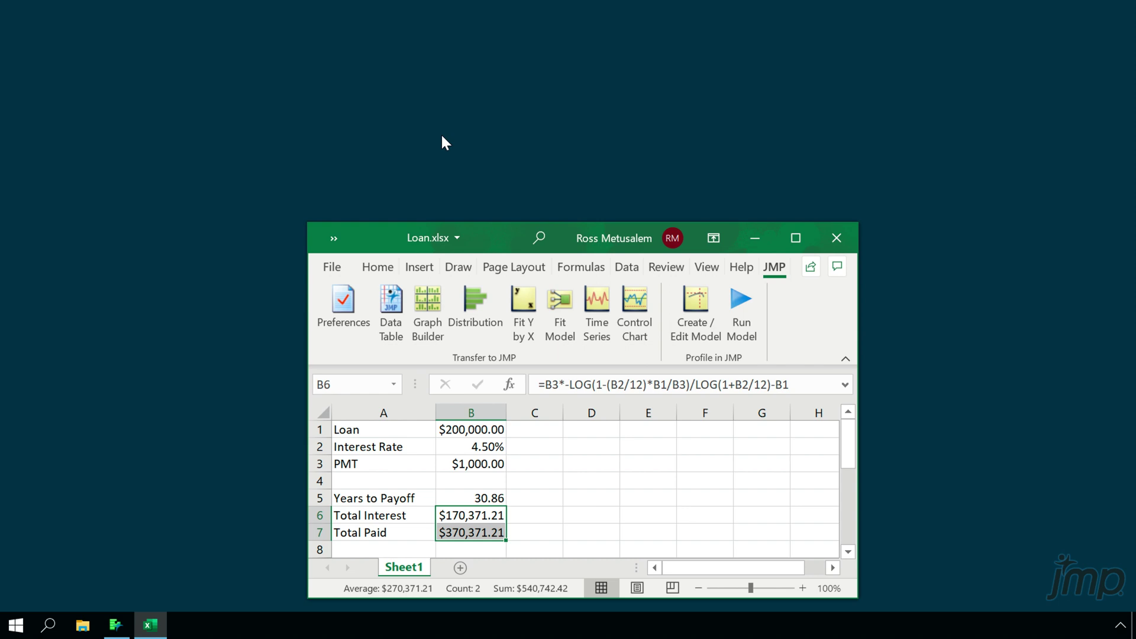
pyautogui.moveTo(607, 237); pyautogui.dragTo(579, 123)
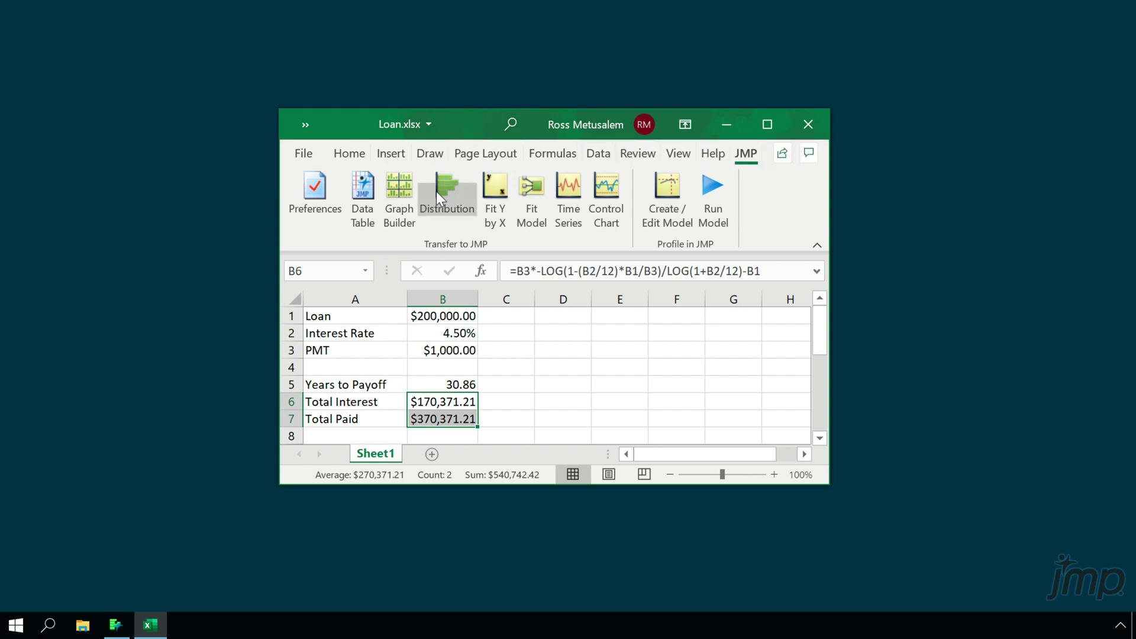
pyautogui.click(387, 316)
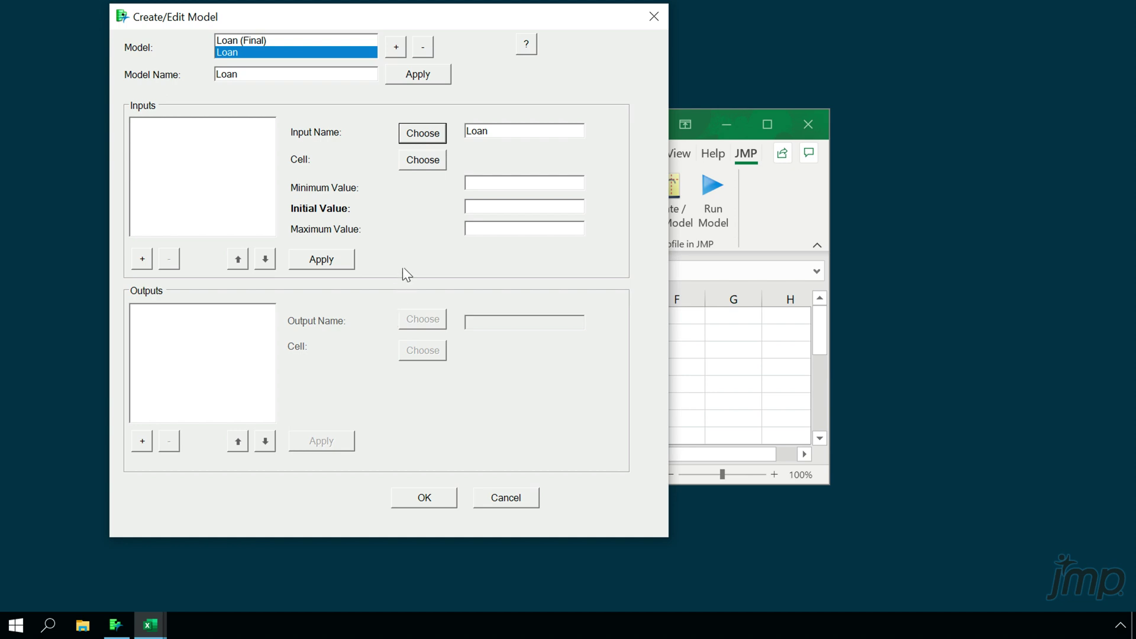
pyautogui.click(438, 160)
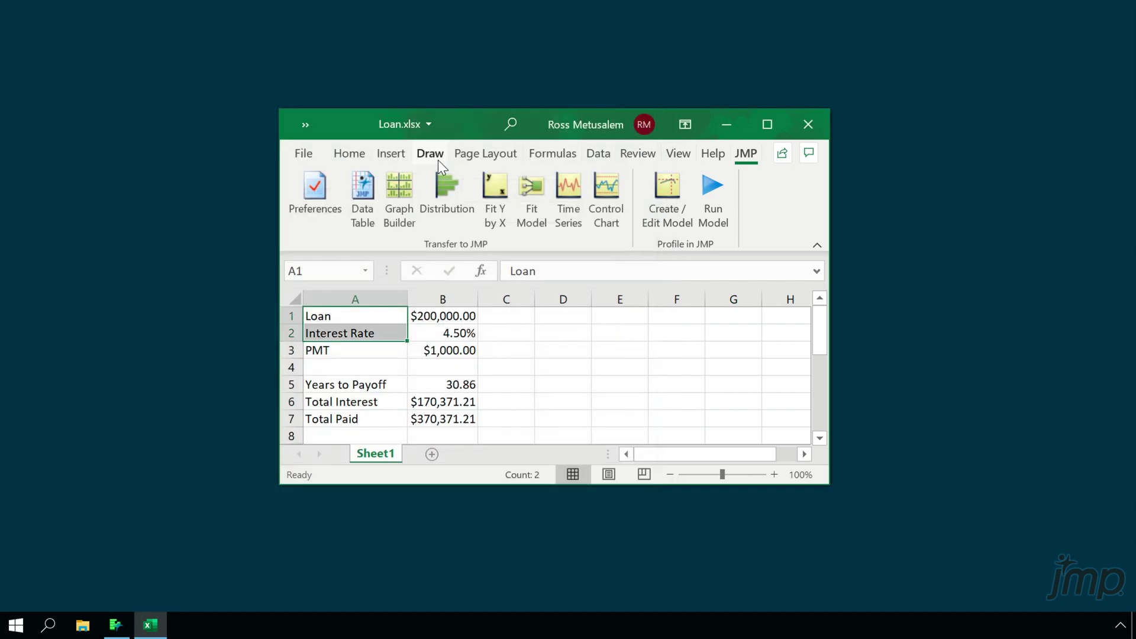
pyautogui.click(432, 309)
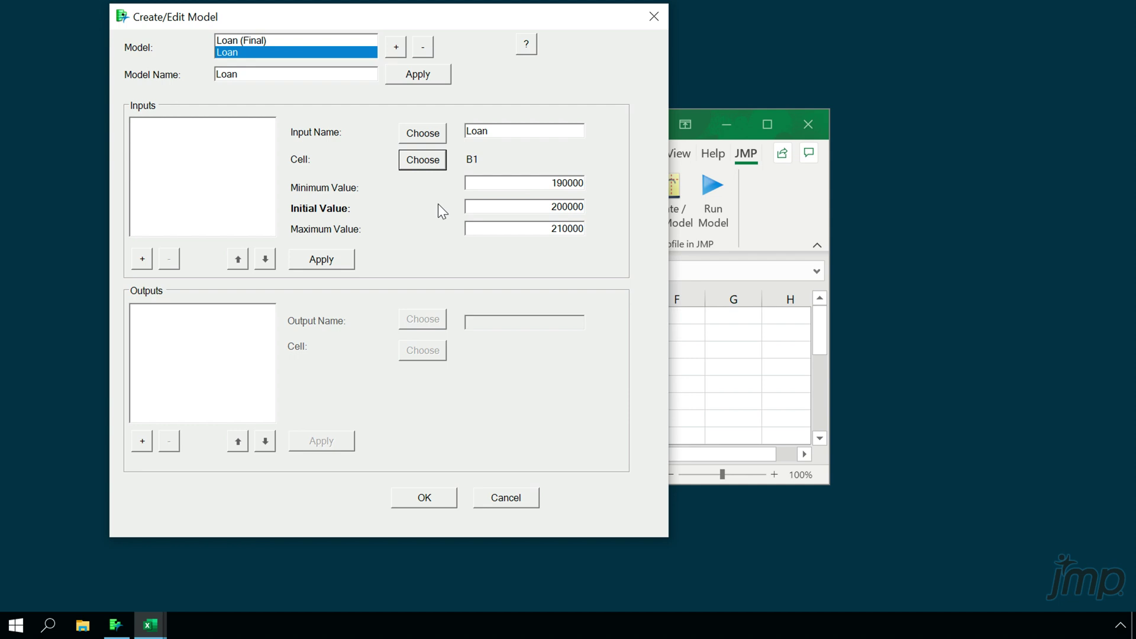
# - Change the Loan input's minimum from 190000 to 180000 and add it to the model
pyautogui.click(523, 183)
pyautogui.moveTo(541, 183); pyautogui.dragTo(625, 180)
pyautogui.write('180000')
pyautogui.click(350, 262)
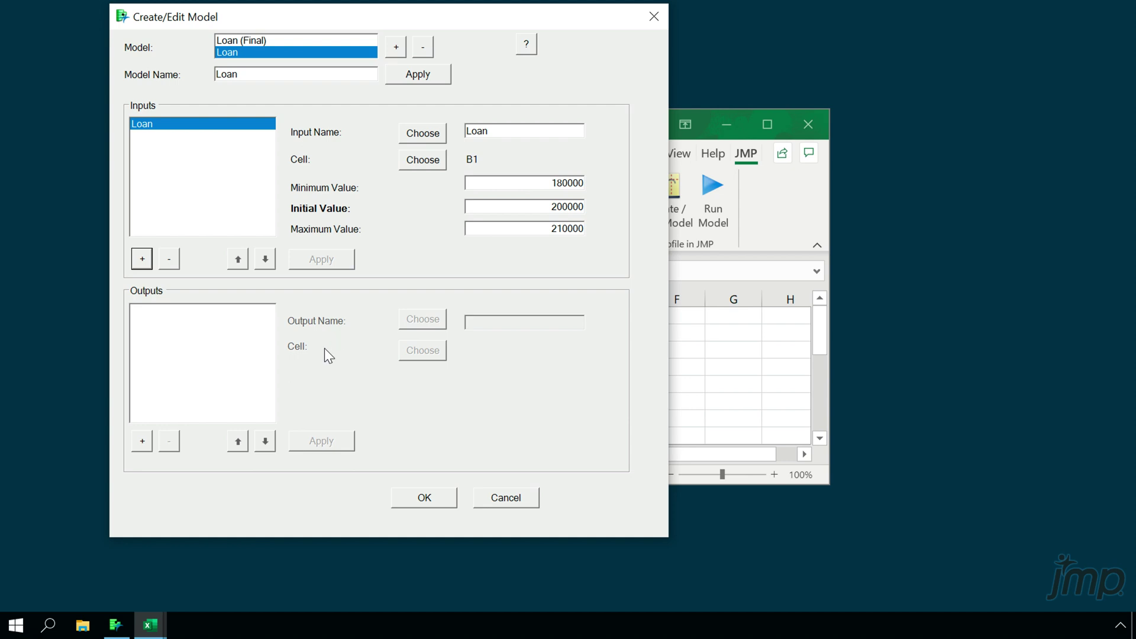
# - Add a Years to Payoff output (name A5, cell B5), view Loan (Final), and save the models
pyautogui.click(151, 441)
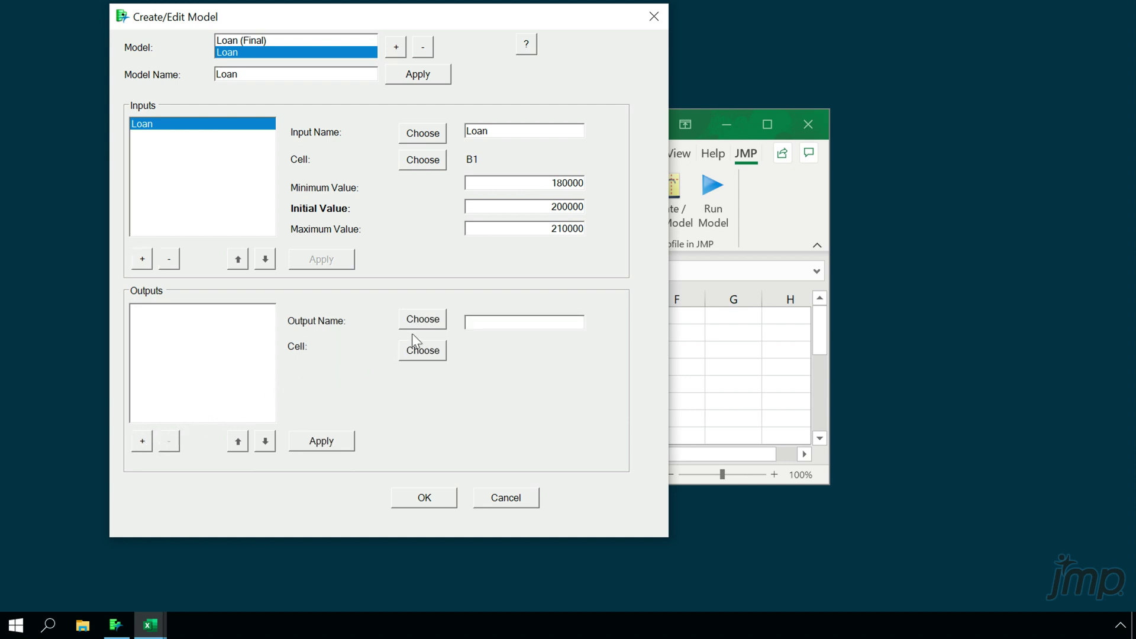
pyautogui.click(435, 324)
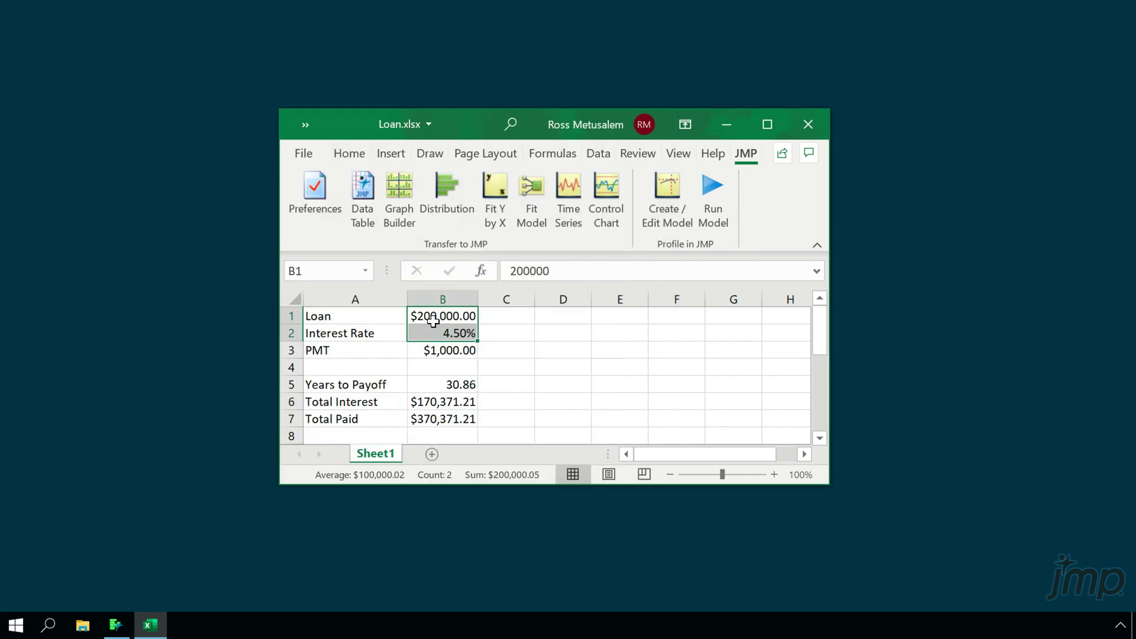
pyautogui.click(392, 385)
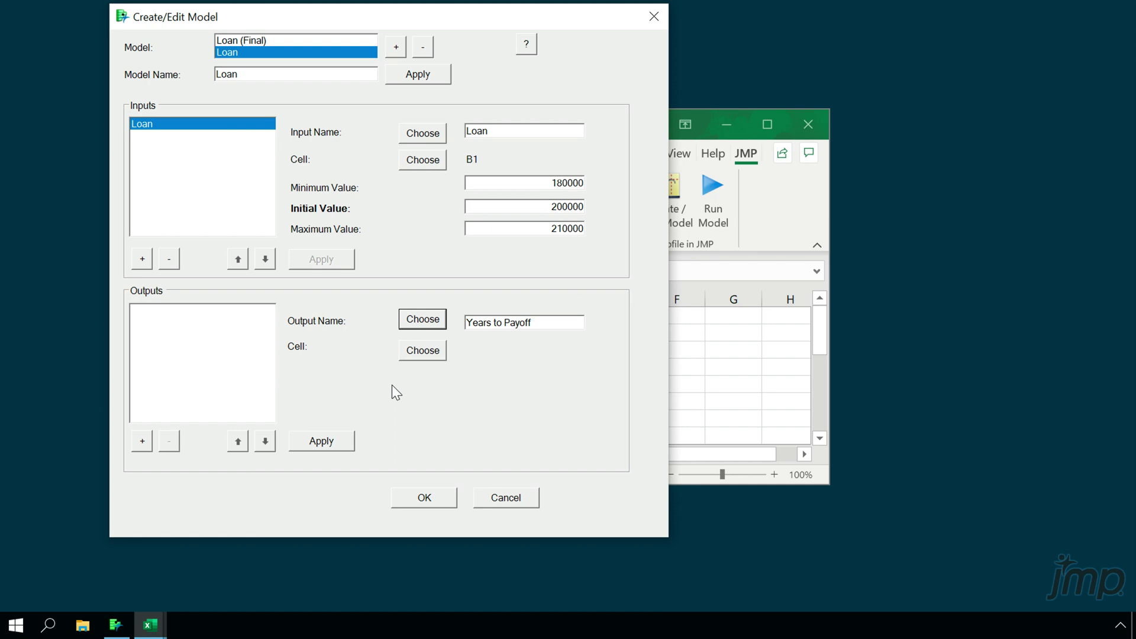
pyautogui.click(437, 352)
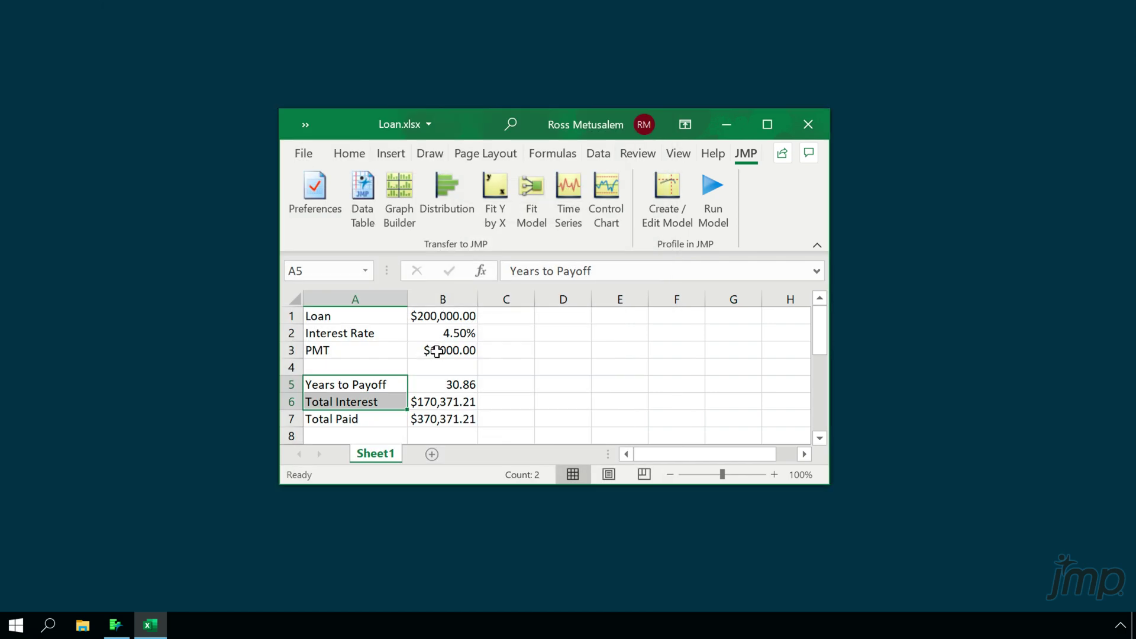
pyautogui.click(435, 384)
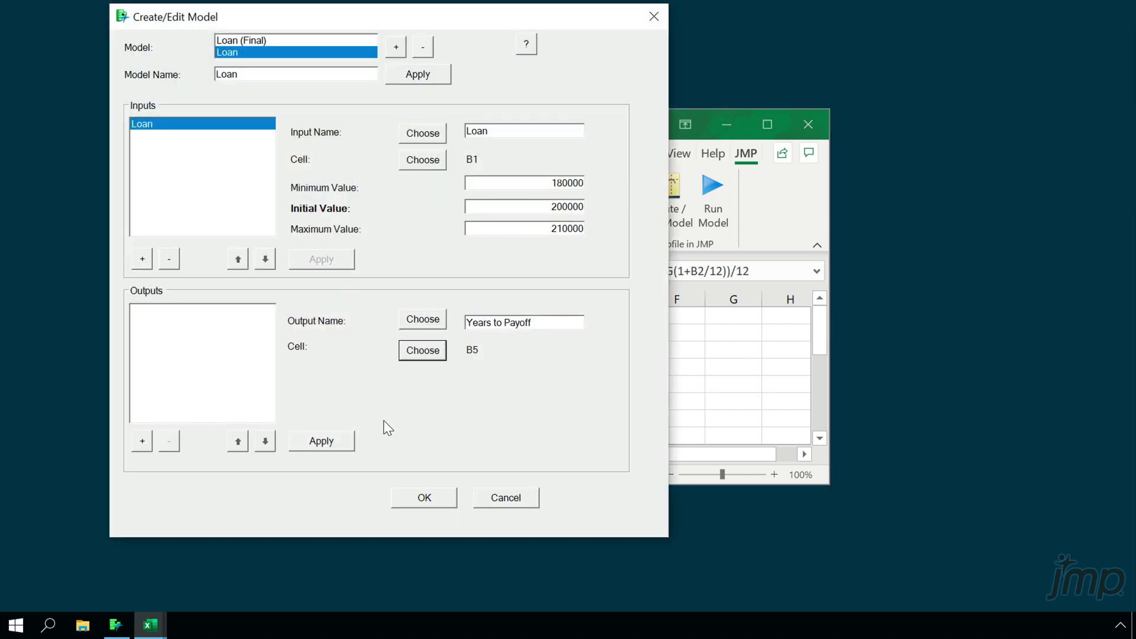
pyautogui.click(345, 443)
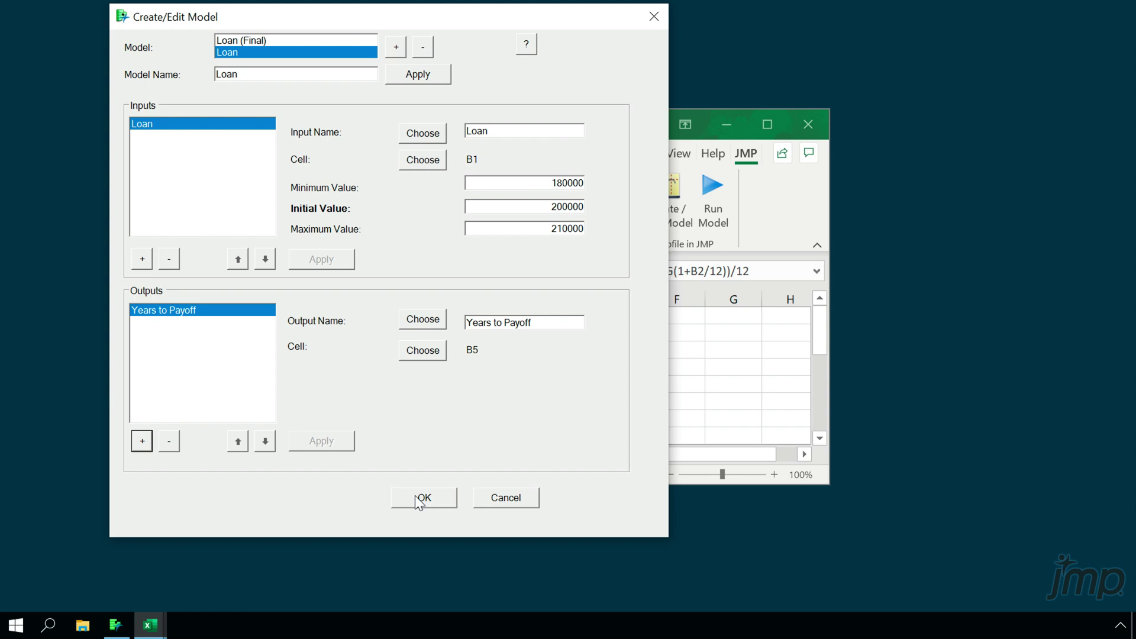
pyautogui.click(361, 41)
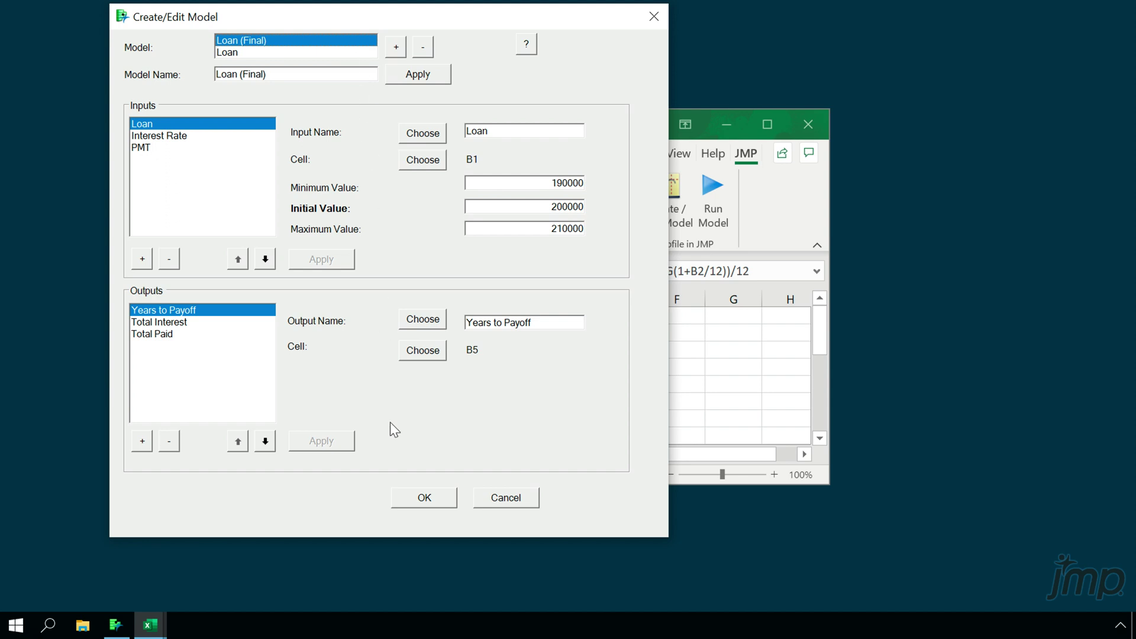
pyautogui.click(409, 498)
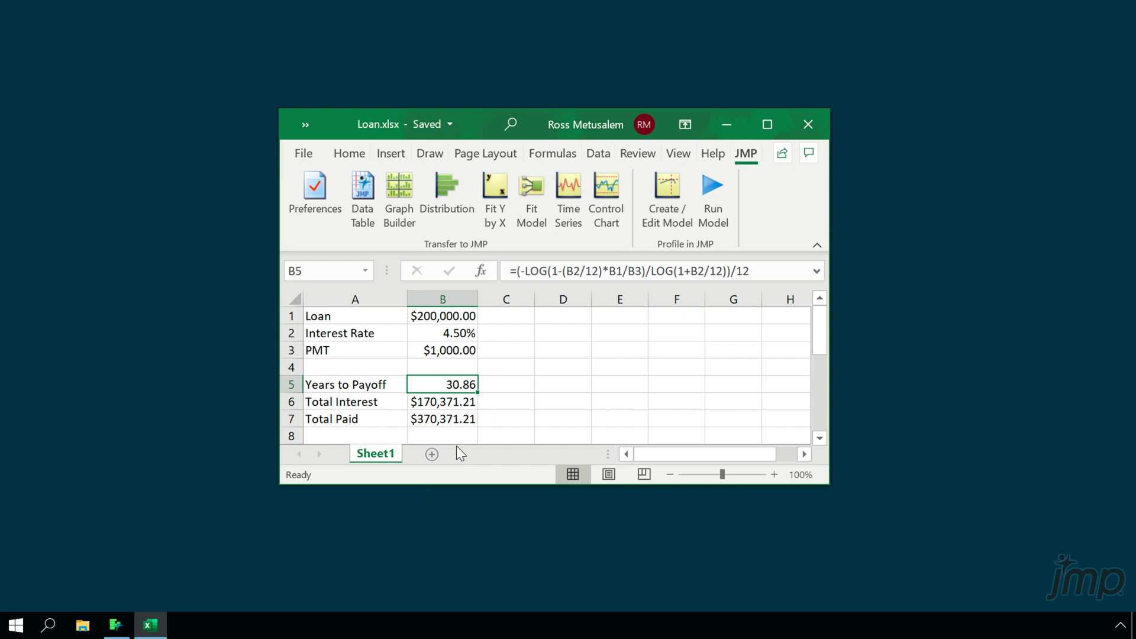
# - Profile Loan (Final) in JMP and set Interest Rate to 0.04345, giving 29.69594 years to payoff
pyautogui.click(714, 208)
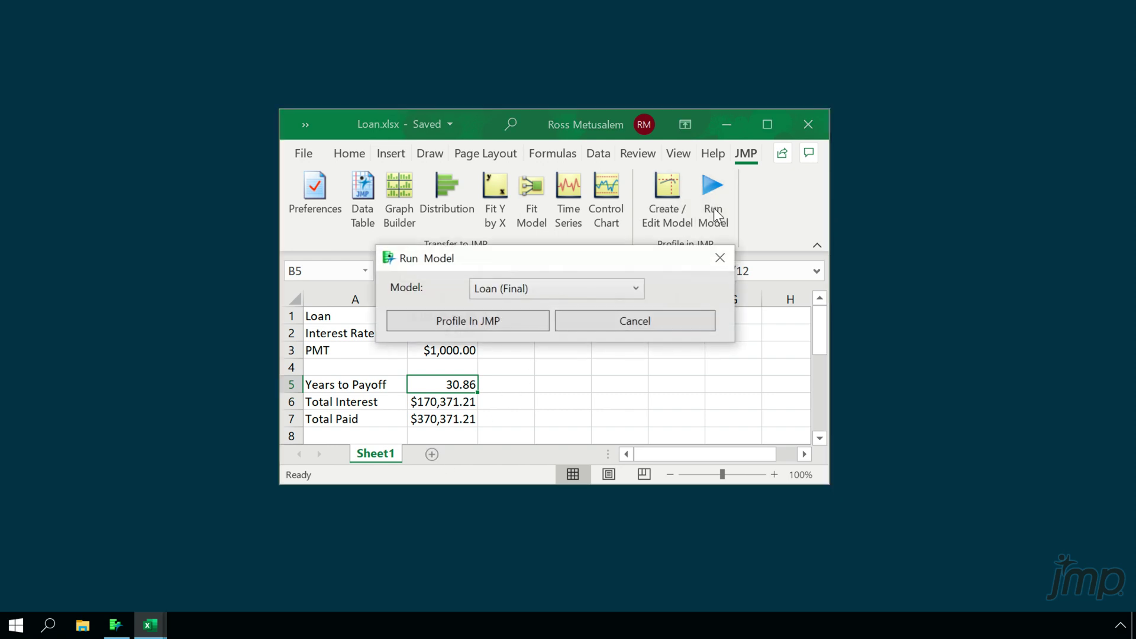
pyautogui.click(538, 322)
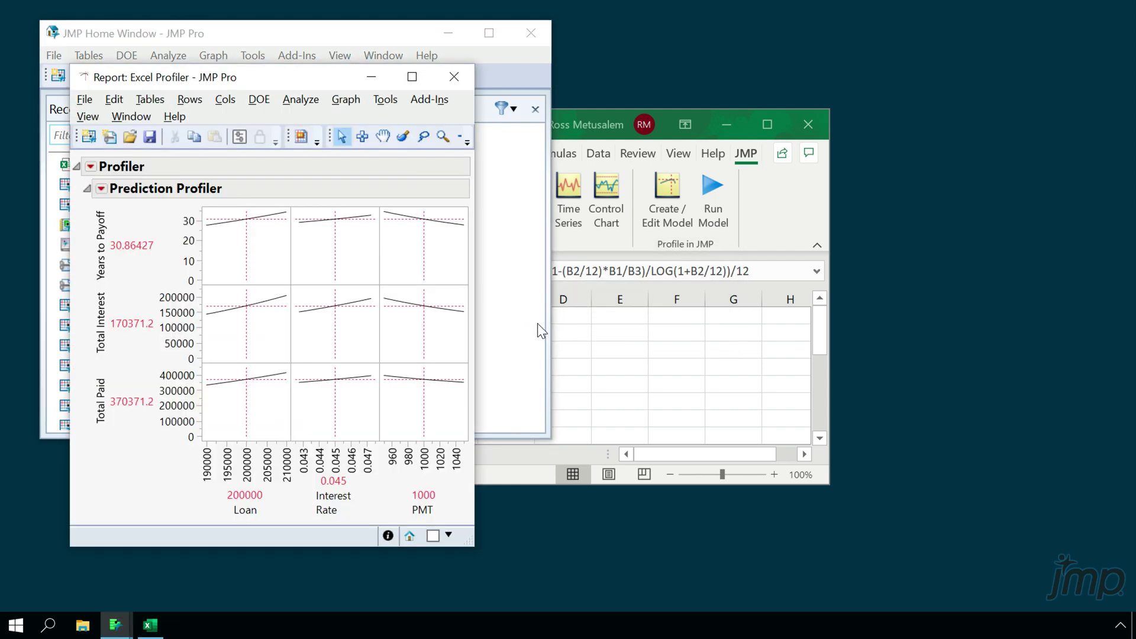
pyautogui.moveTo(314, 267)
pyautogui.mouseDown()
pyautogui.moveTo(324, 246)
pyautogui.moveTo(366, 245)
pyautogui.moveTo(307, 257)
pyautogui.mouseUp()
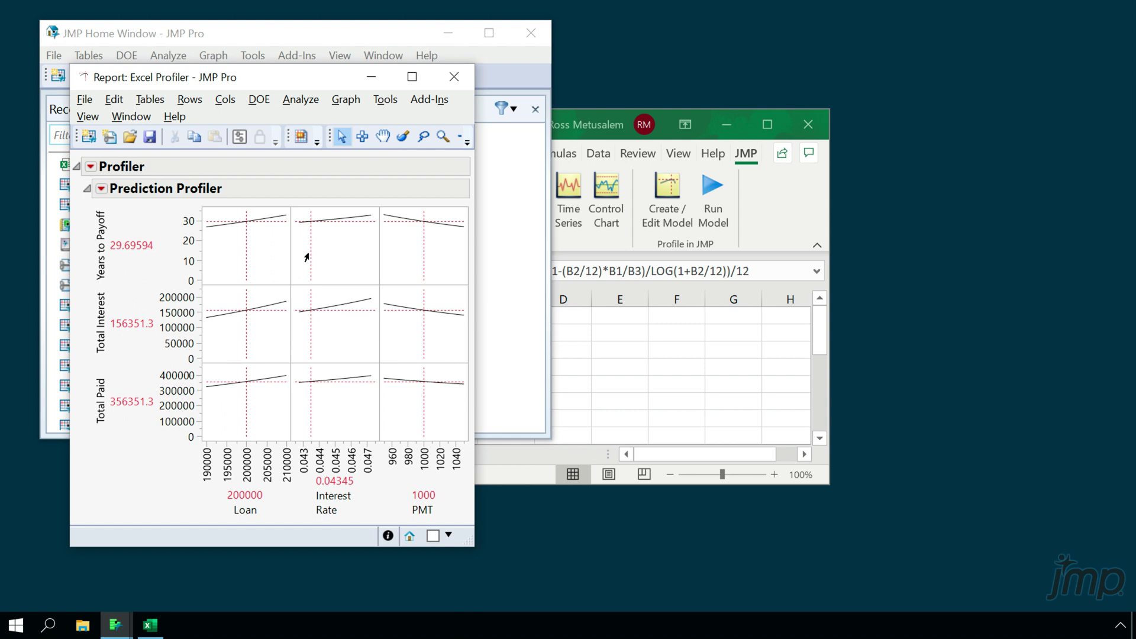
pyautogui.click(102, 188)
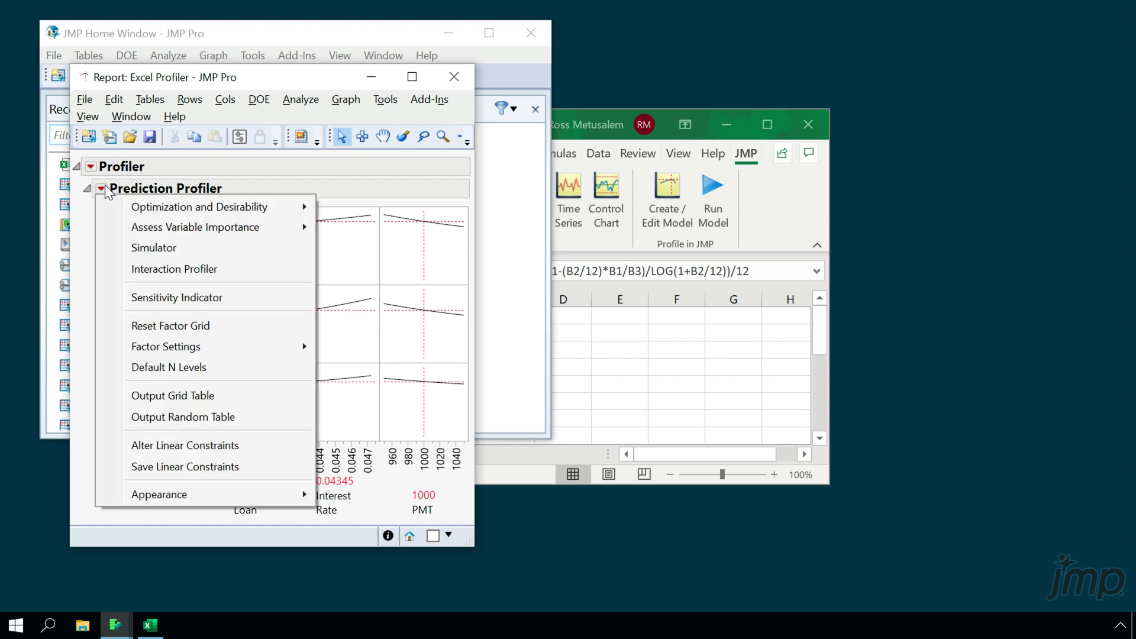